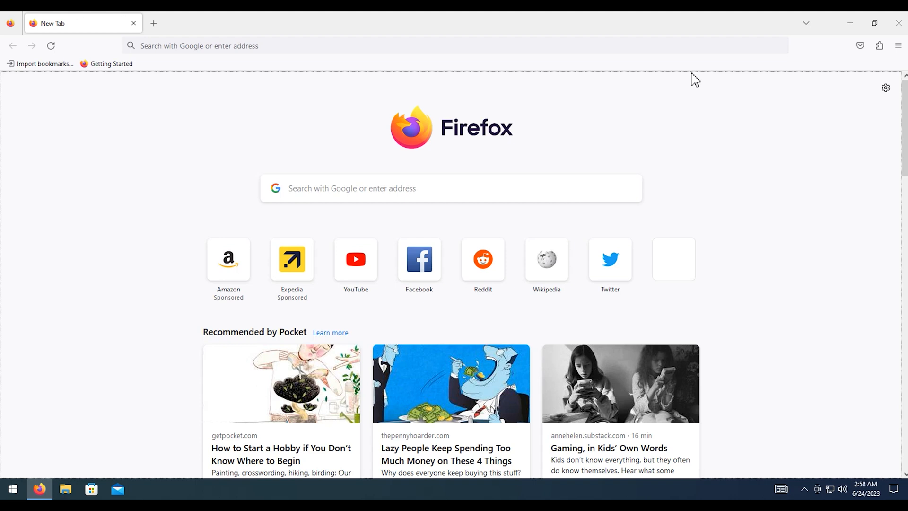
Search 'steamcmd', reach the Valve wiki and jump to its Windows download instructions
left_click(225, 45)
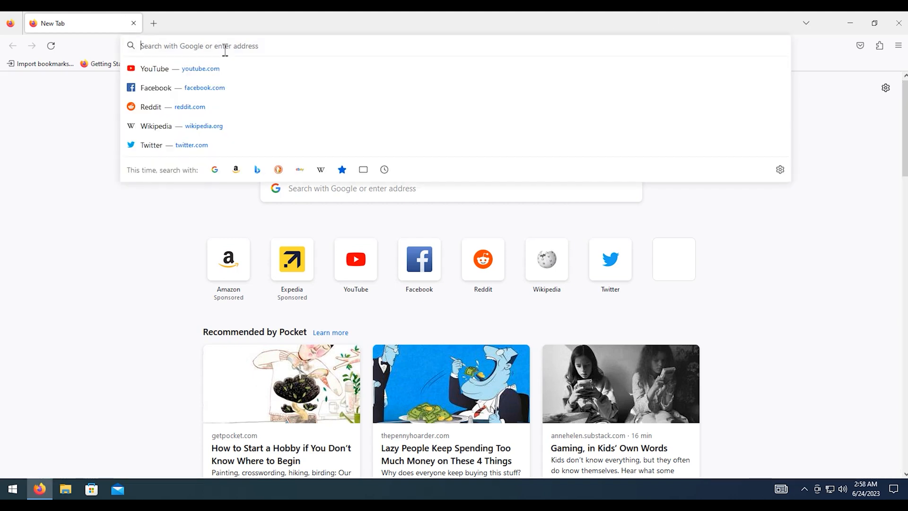
type("steamcmd")
key("Return")
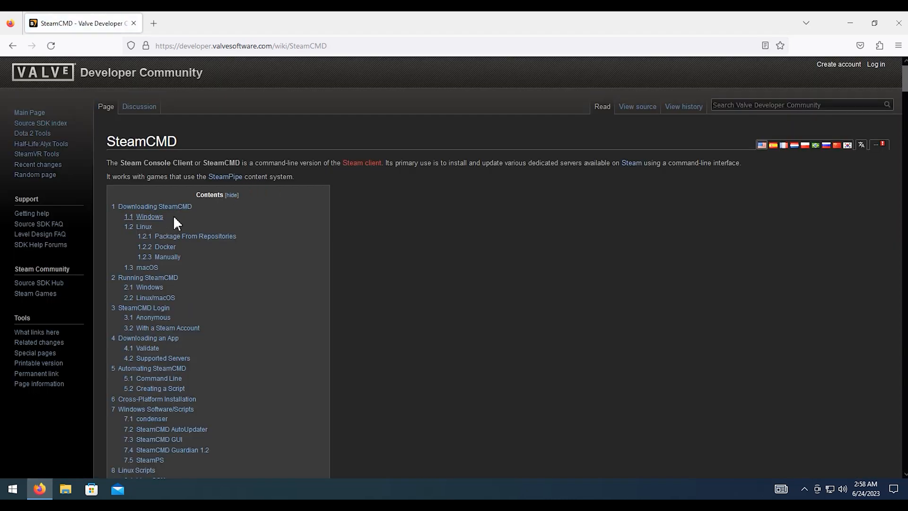
left_click_drag(181, 215, 130, 222)
left_click(152, 217)
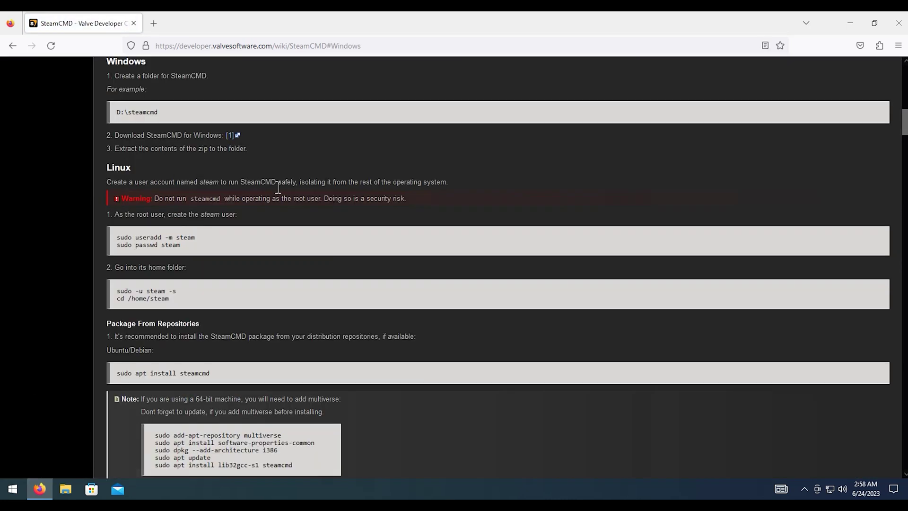
Download steamcmd.zip and reveal it in the Downloads folder, minimizing the browser
left_click(228, 135)
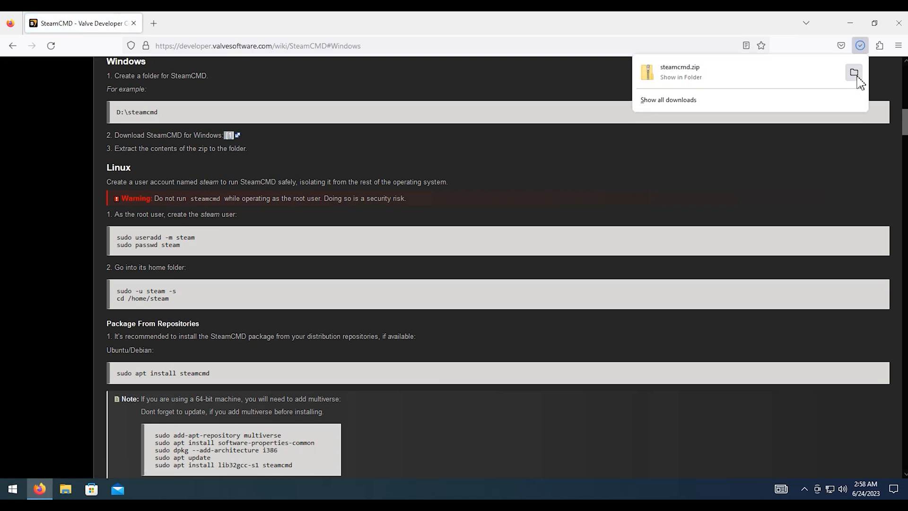
left_click(854, 72)
left_click(850, 22)
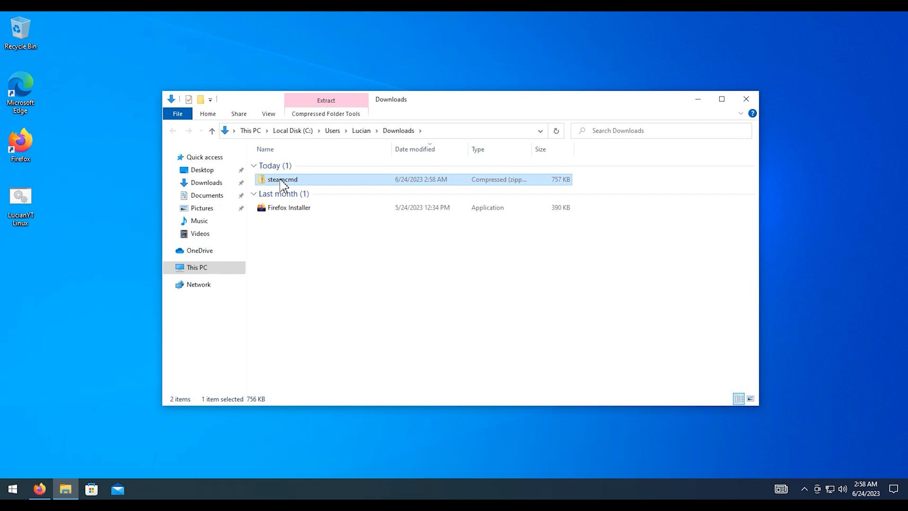
Extract steamcmd.zip into a steamcmd folder in Downloads without showing extracted files
left_click(273, 180)
right_click(272, 179)
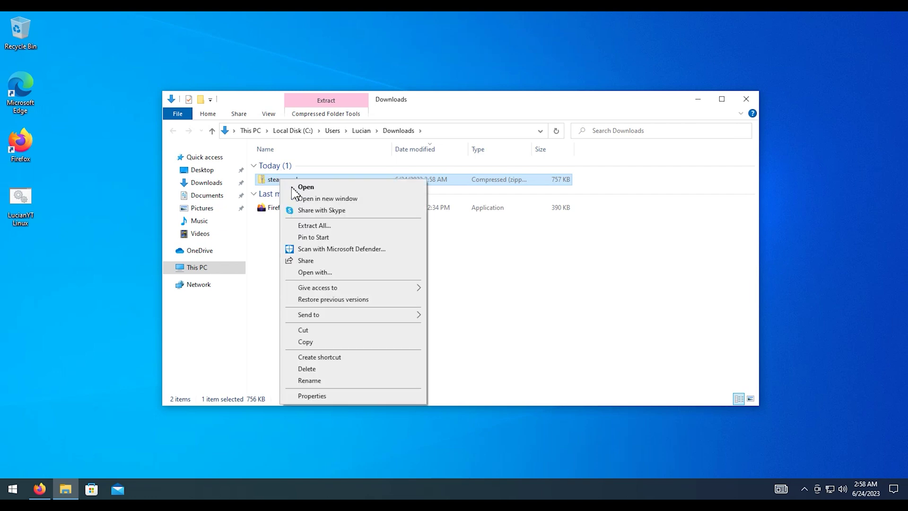
left_click(323, 228)
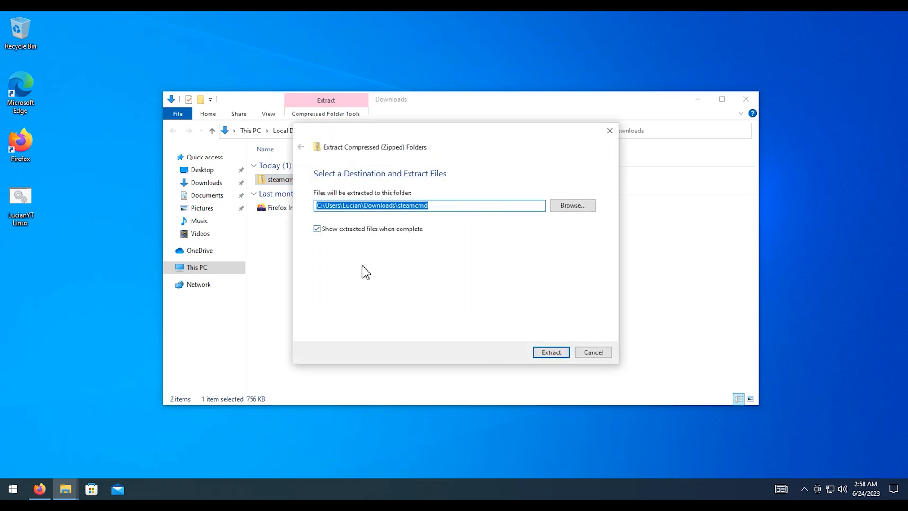
left_click(317, 229)
left_click(551, 352)
left_click(282, 191)
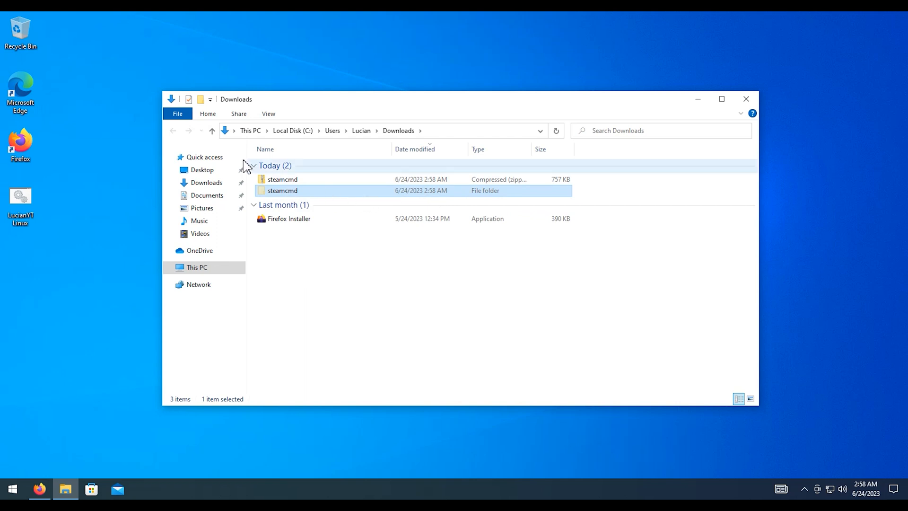
Create a 'servers' folder on Local Disk (C:)
left_click(202, 271)
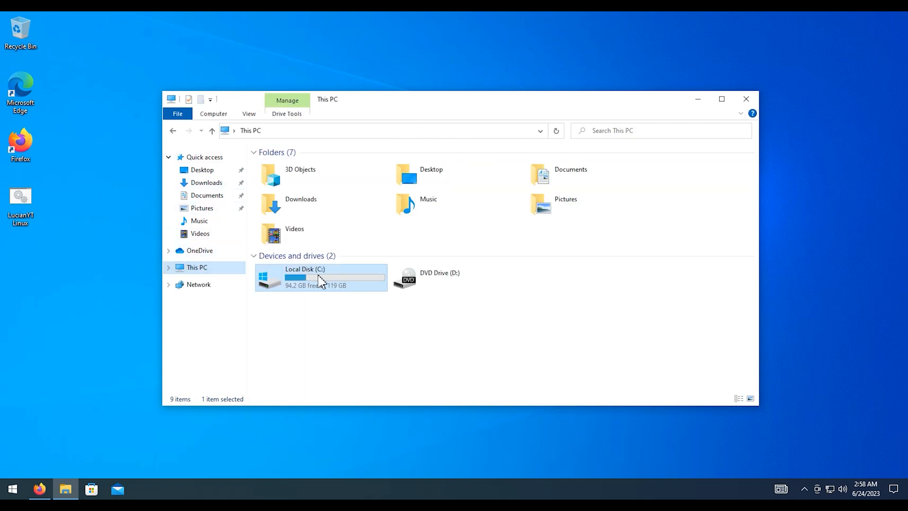
double_click(320, 277)
left_click(201, 100)
type("servers")
key("Return")
key("Return")
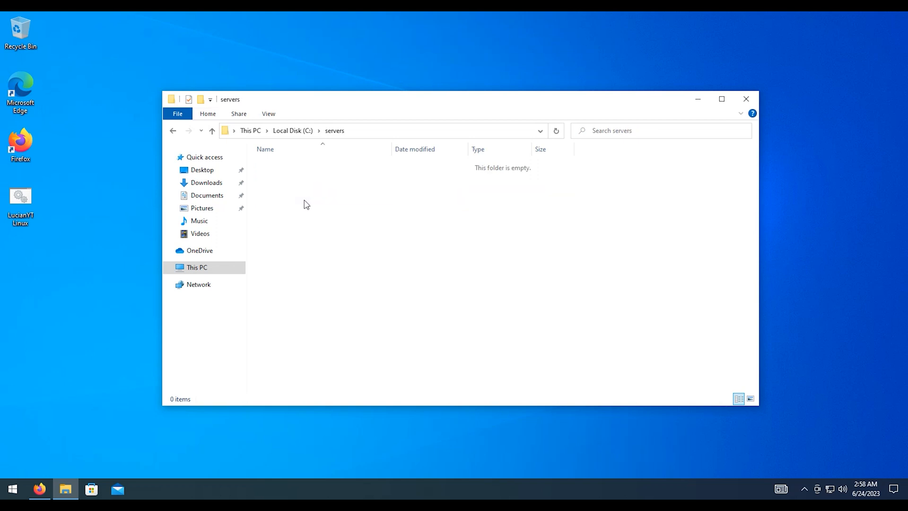
Create a 'soft' folder inside servers and paste the steamcmd folder next to it
left_click(201, 99)
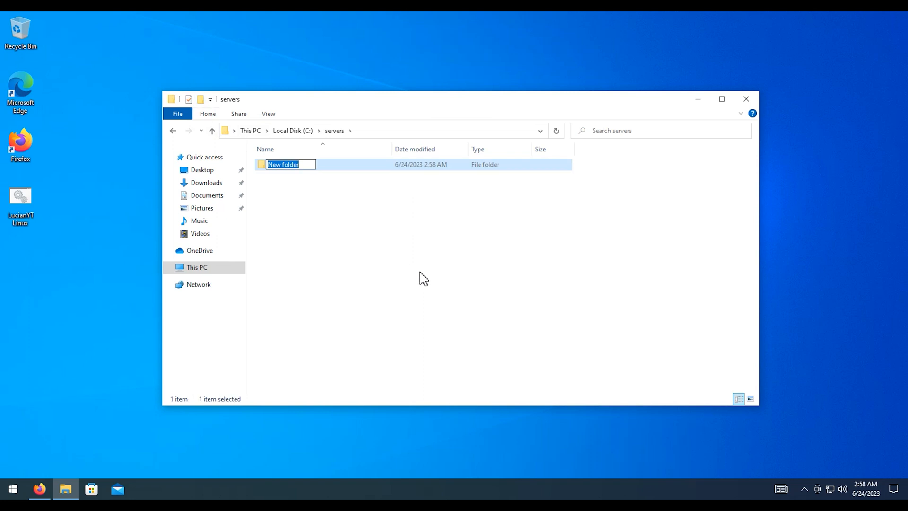
type("soft")
key("Return")
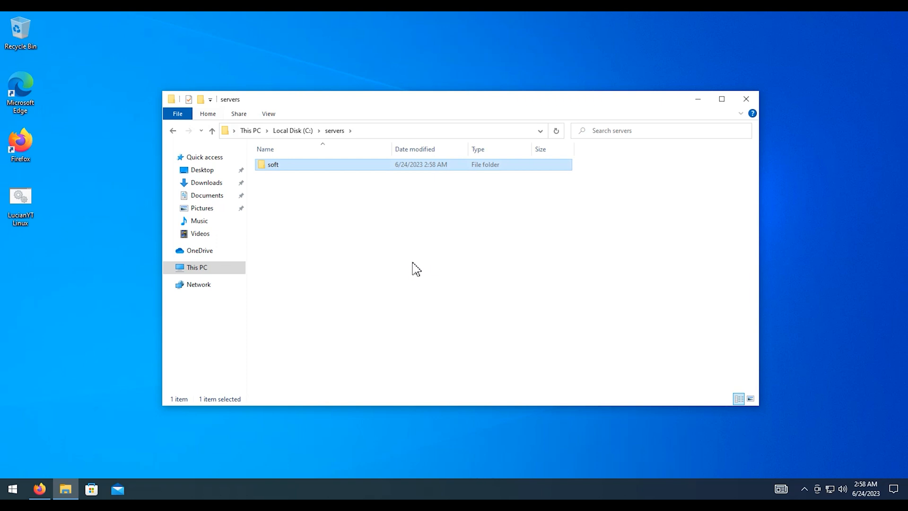
left_click(336, 199)
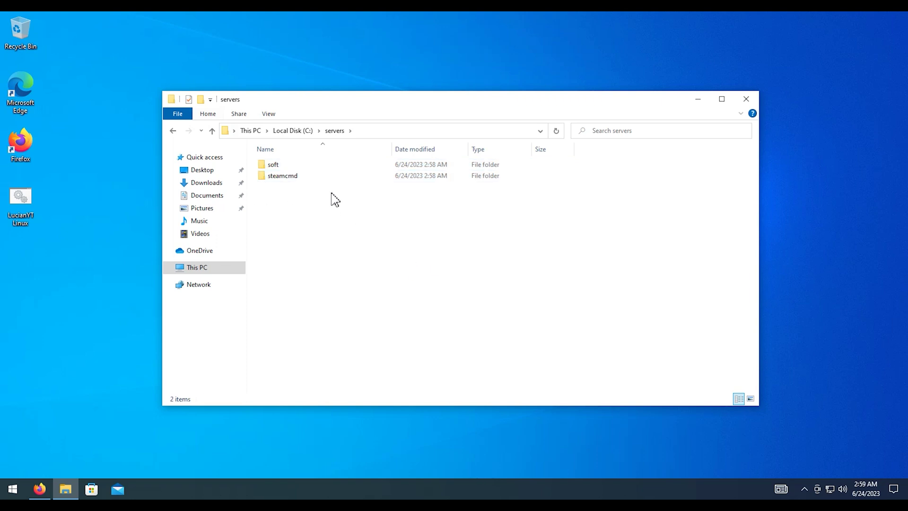
Run steamcmd.exe from C:\servers\steamcmd for its first-run update
double_click(304, 176)
left_click(308, 170)
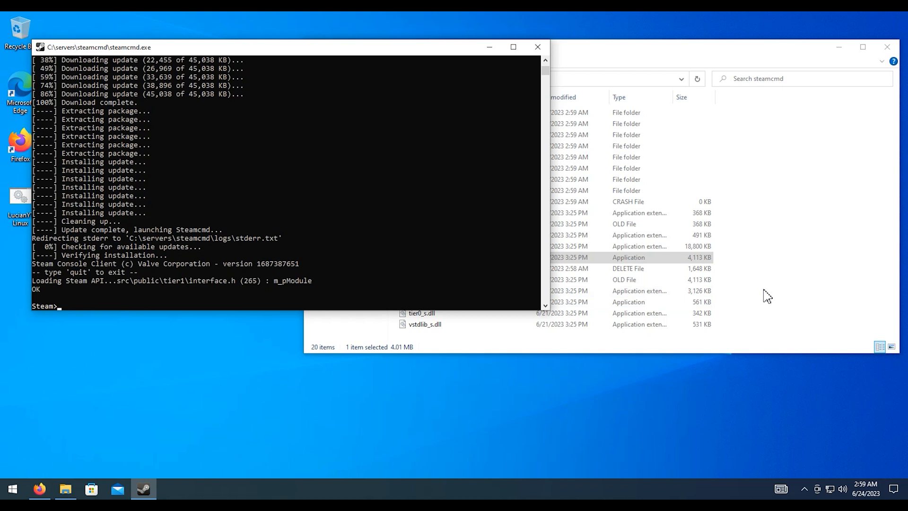
left_click(766, 296)
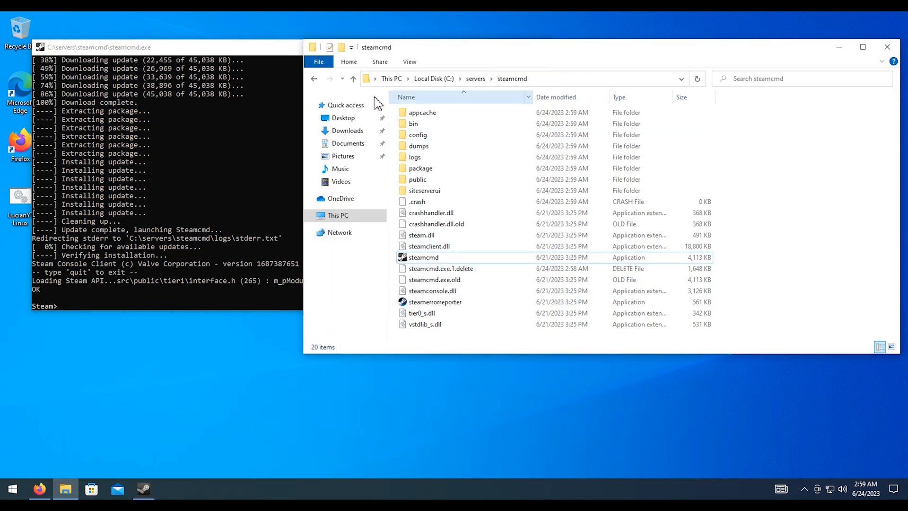
Open C:\servers\soft in Explorer and copy its path, returning to the console
left_click(475, 79)
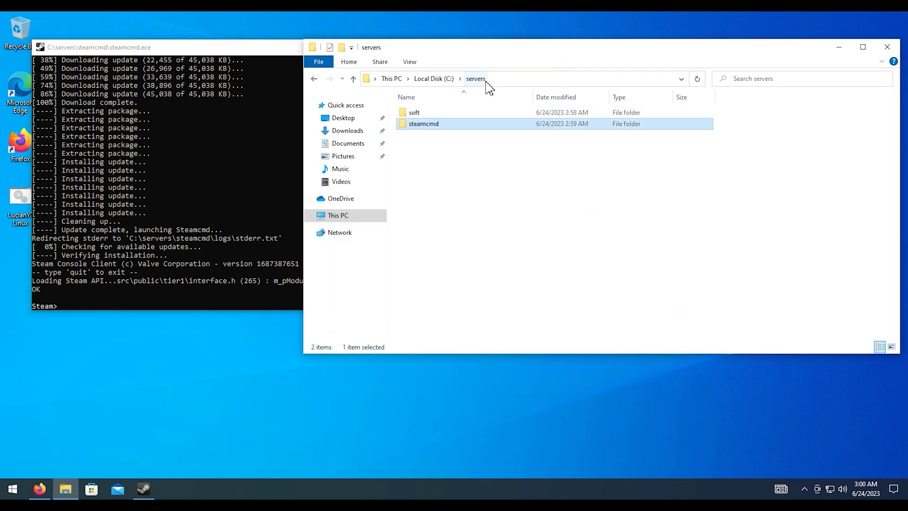
left_click(434, 114)
double_click(437, 114)
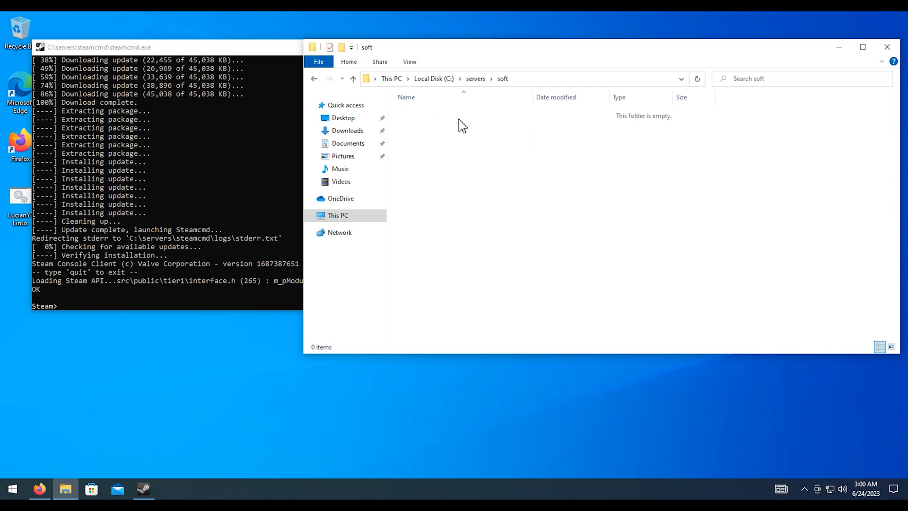
left_click(546, 79)
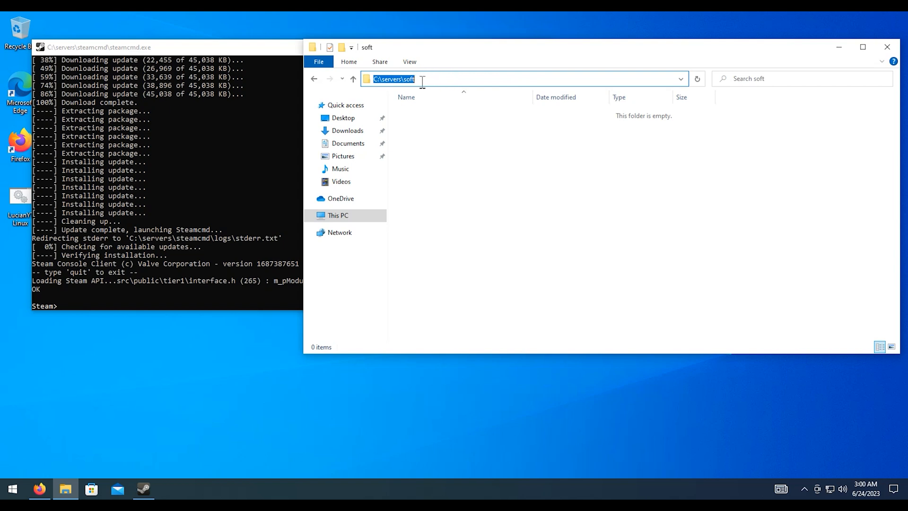
left_click(268, 185)
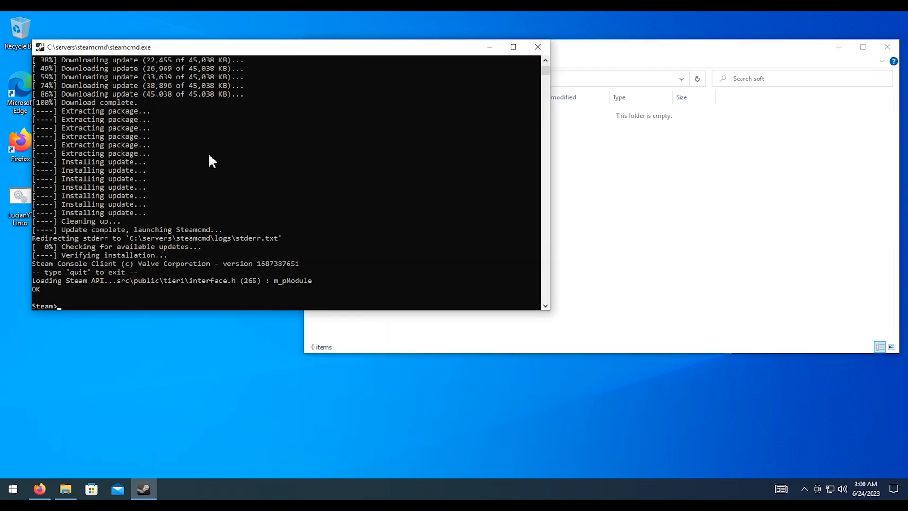
Set soft as install directory, log in anonymously and run 'app_update 2465200 validate'
left_click_drag(241, 47, 234, 135)
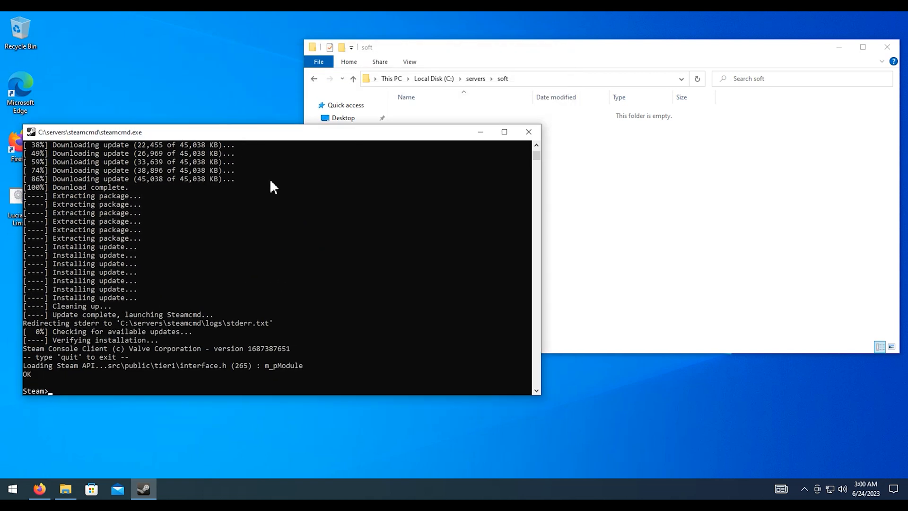
type("_install_dir")
type(" C:\\servers\\soft")
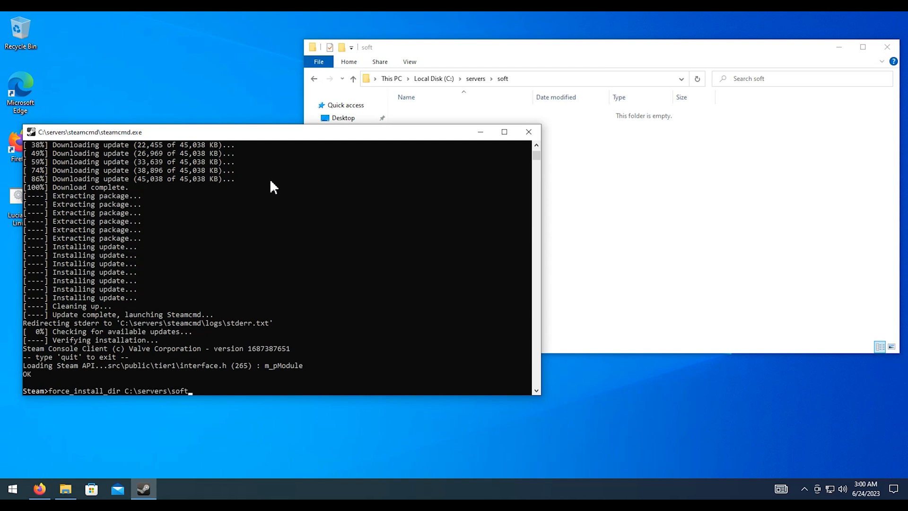
key("Return")
type("log")
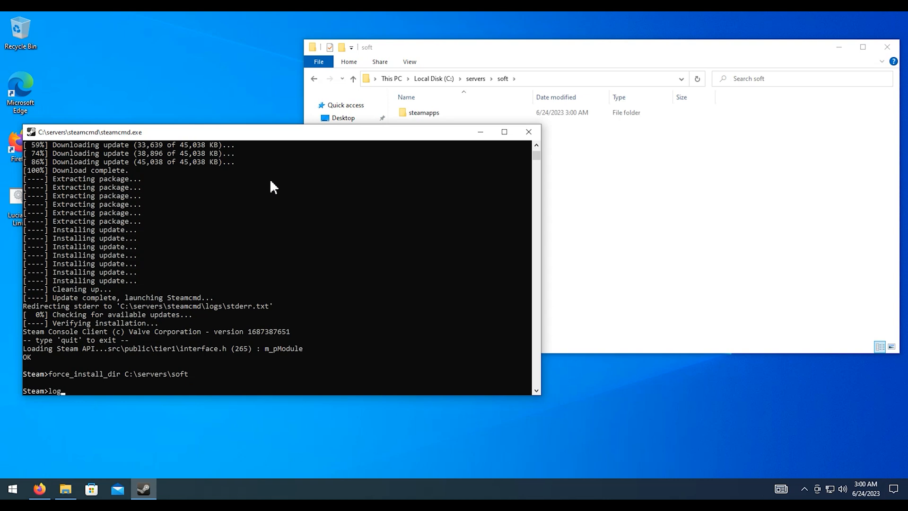
type("anonymous")
key("Return")
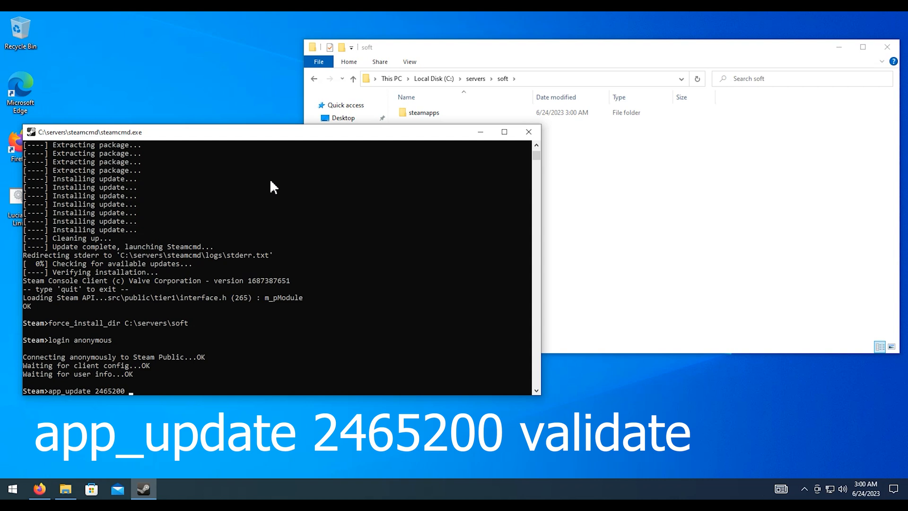
type("alidate")
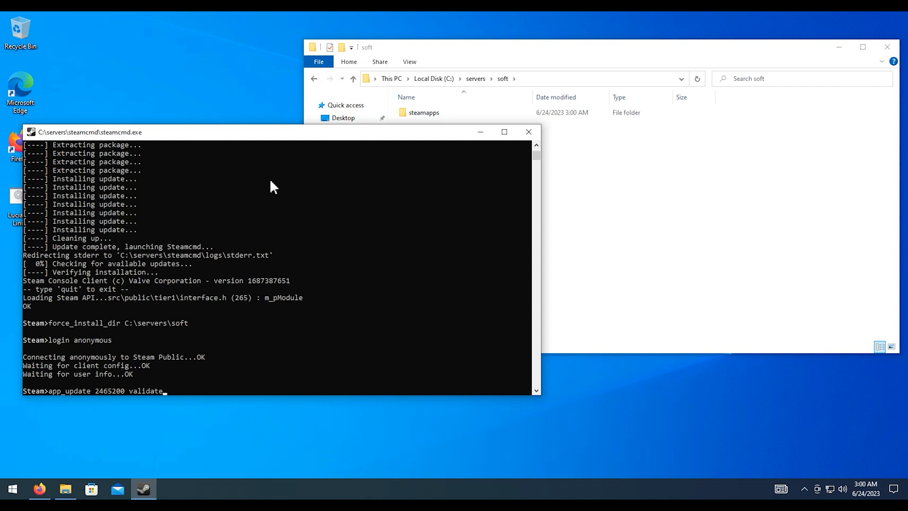
key("Return")
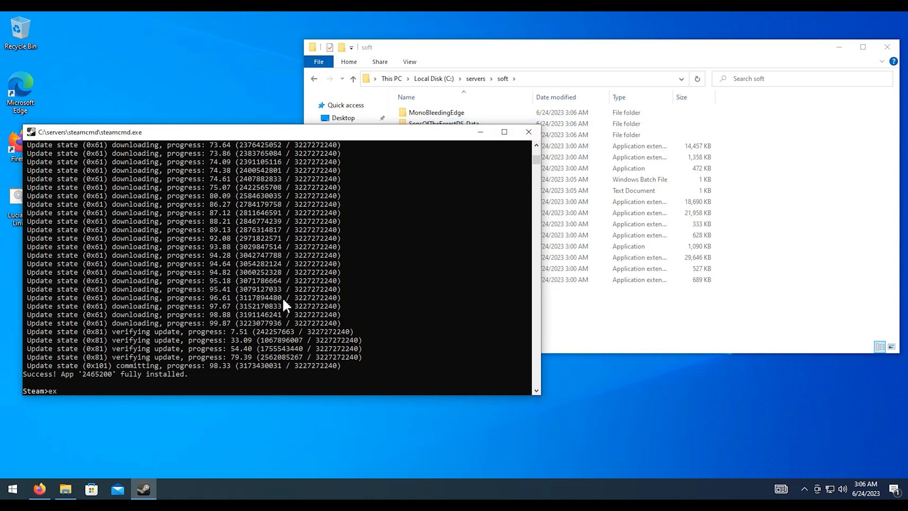
type("it")
Quit SteamCMD with 'exit' after app 2465200 finishes installing
key("Return")
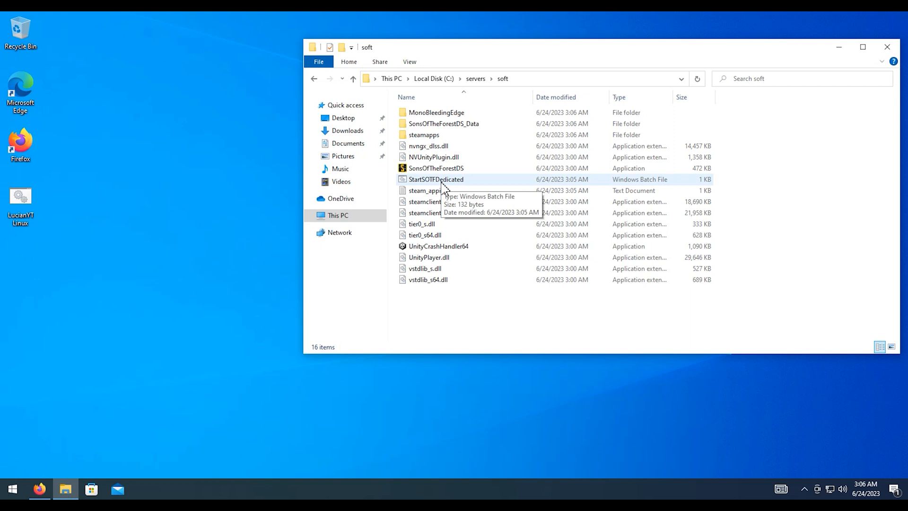
Run StartSOTFDedicated.bat once to generate default configs, then close its console
left_click(442, 183)
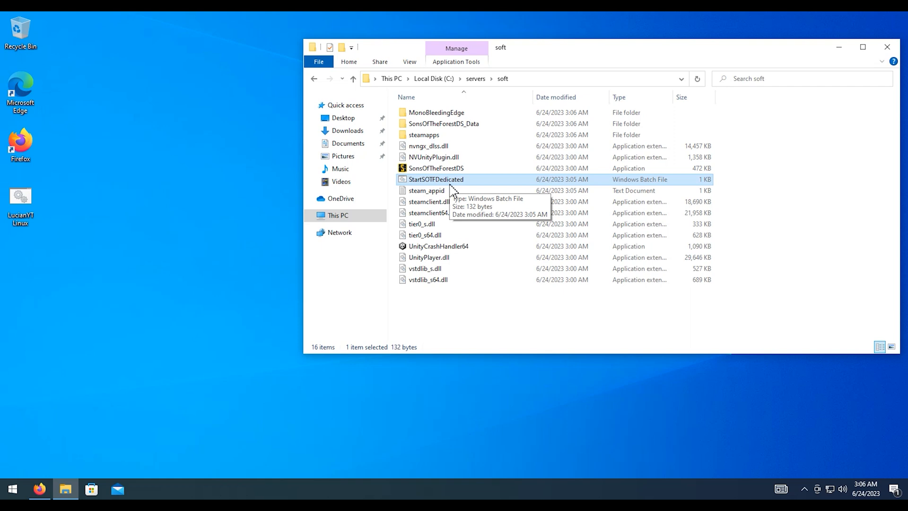
double_click(452, 186)
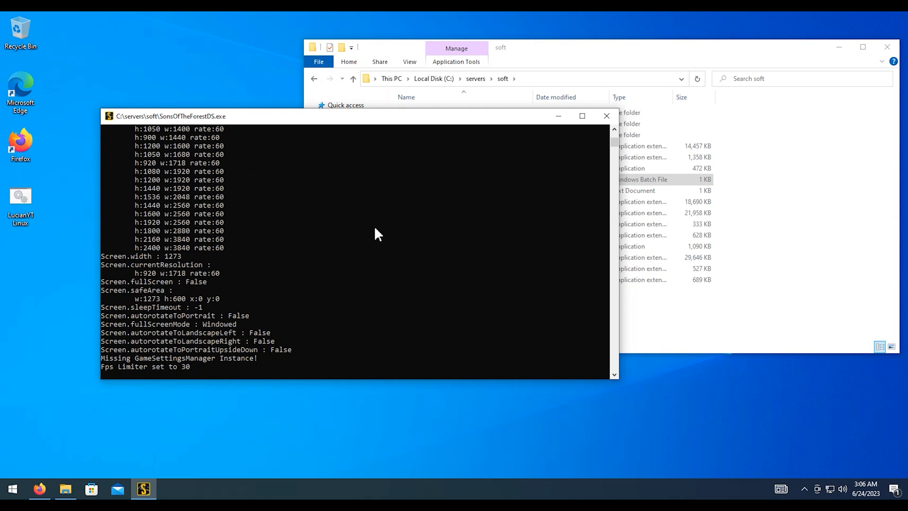
left_click(606, 116)
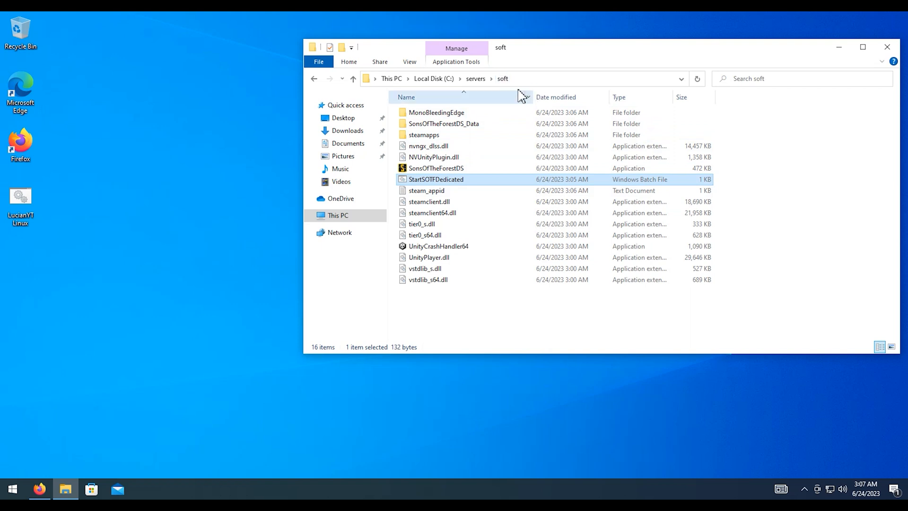
Open a second Explorer window at %localappdata% and go up to AppData
left_click(64, 447)
right_click(66, 489)
left_click(52, 435)
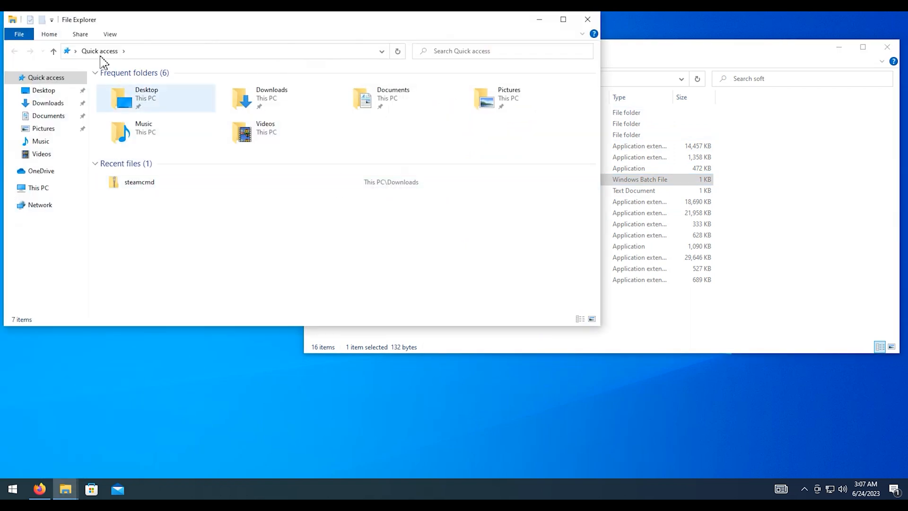
left_click(156, 52)
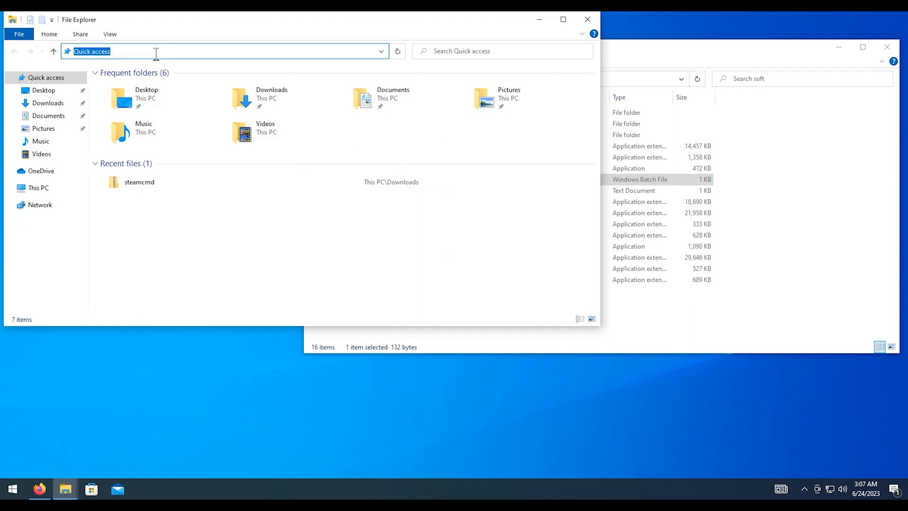
type("%loc")
type("alappdata%")
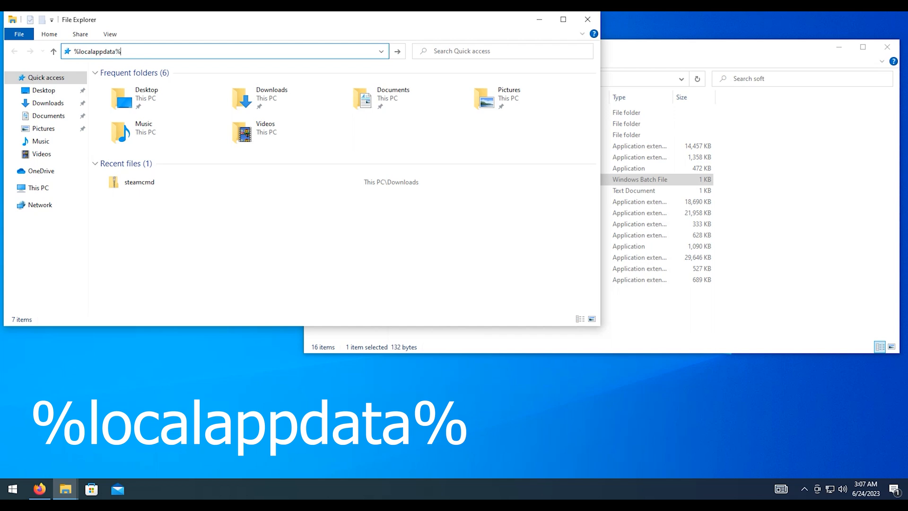
key("Return")
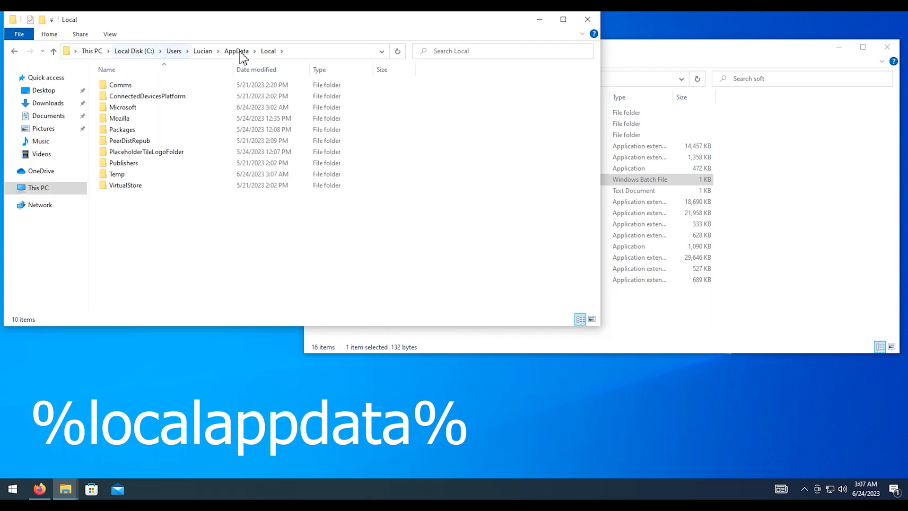
left_click(236, 51)
Navigate LocalLow > Endnight > SonsOfTheForestDS and select the ownerswhitelist file
double_click(125, 96)
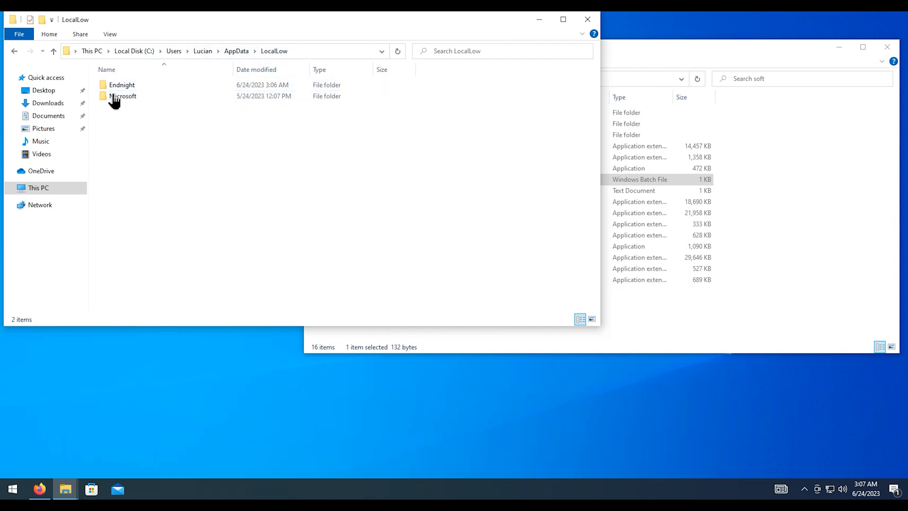
double_click(131, 85)
left_click(131, 86)
double_click(178, 89)
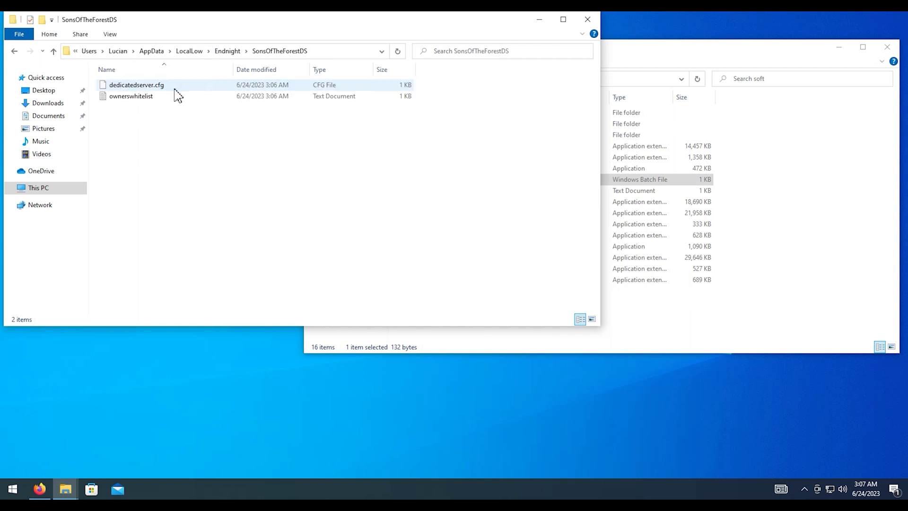
left_click(131, 98)
Add two owner Steam ID lines below the whitelist comments, save and close it
double_click(131, 97)
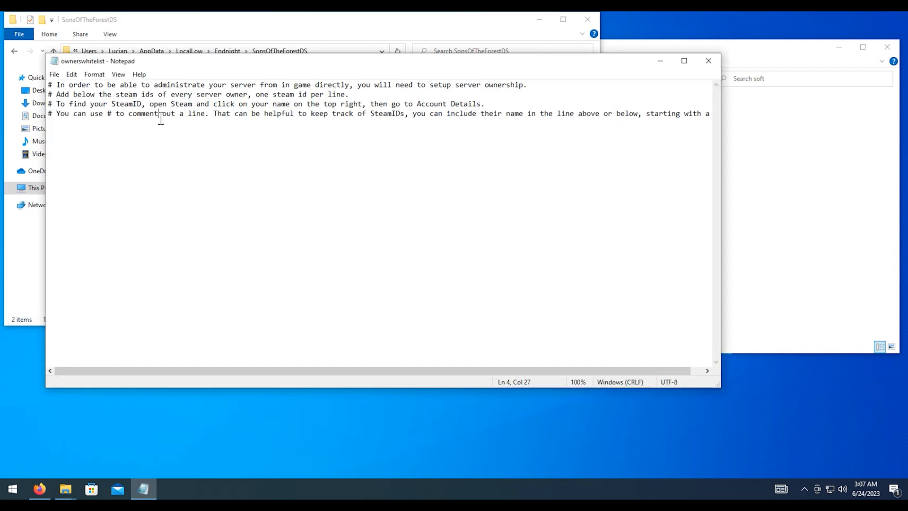
key("End")
key("Return")
type("+65+65+654654")
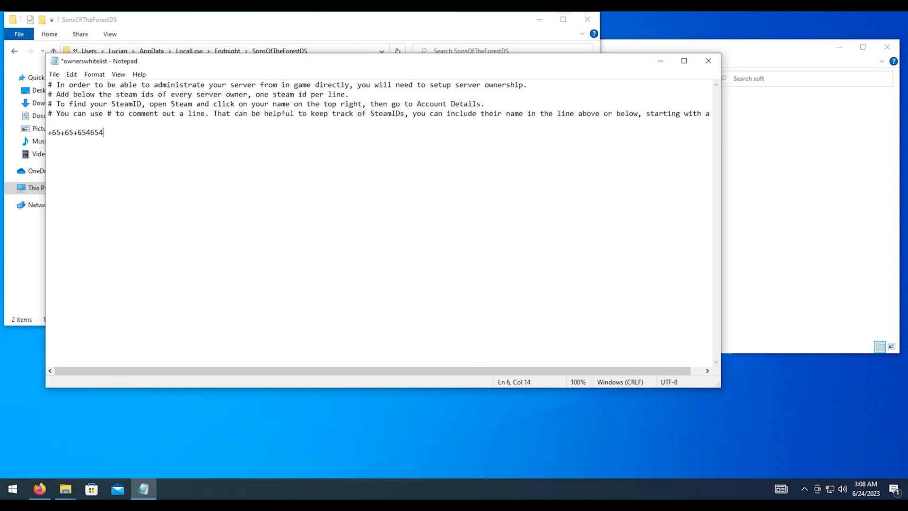
key("ctrl+s")
key("Return")
type("6465416161")
type("651")
key("ctrl+s")
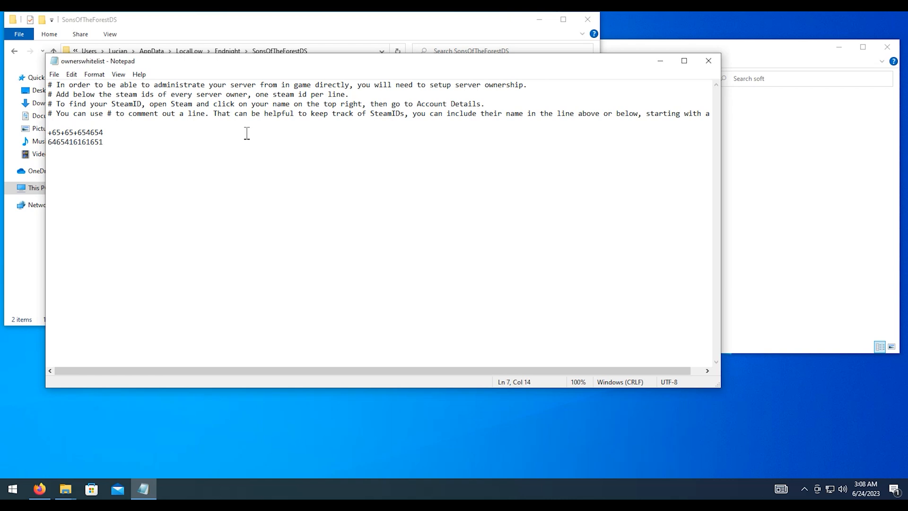
left_click(711, 63)
Open dedicatedserver.cfg and choose Notepad from More apps
left_click(137, 97)
left_click(134, 86)
double_click(136, 86)
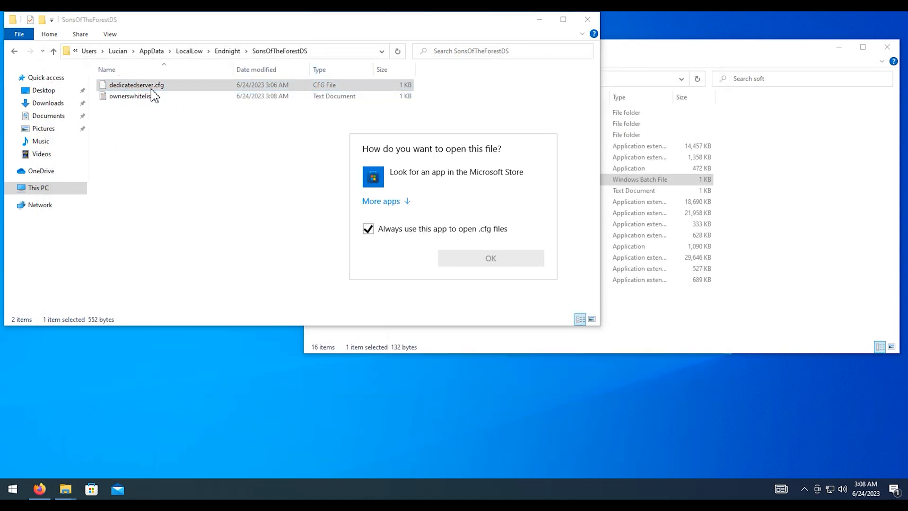
left_click(387, 200)
left_click(408, 282)
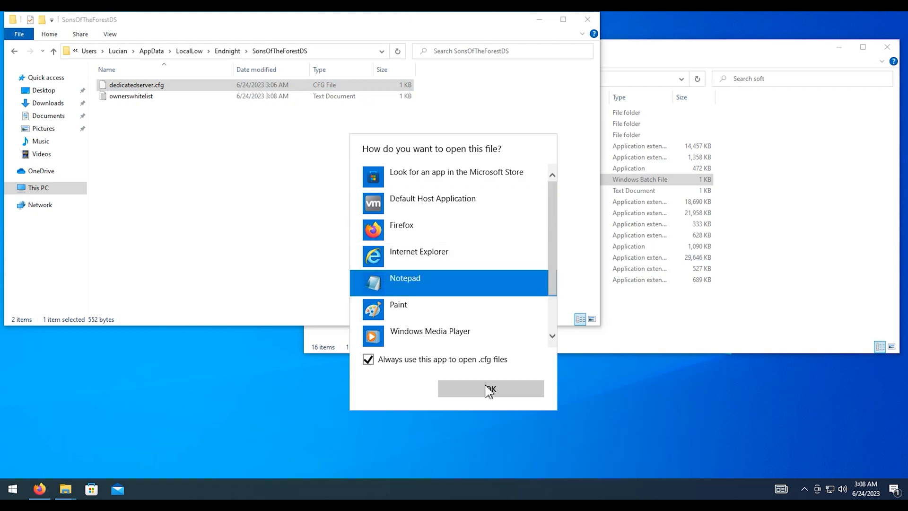
Confirm Notepad and look over the IP and port lines of the config
left_click(490, 388)
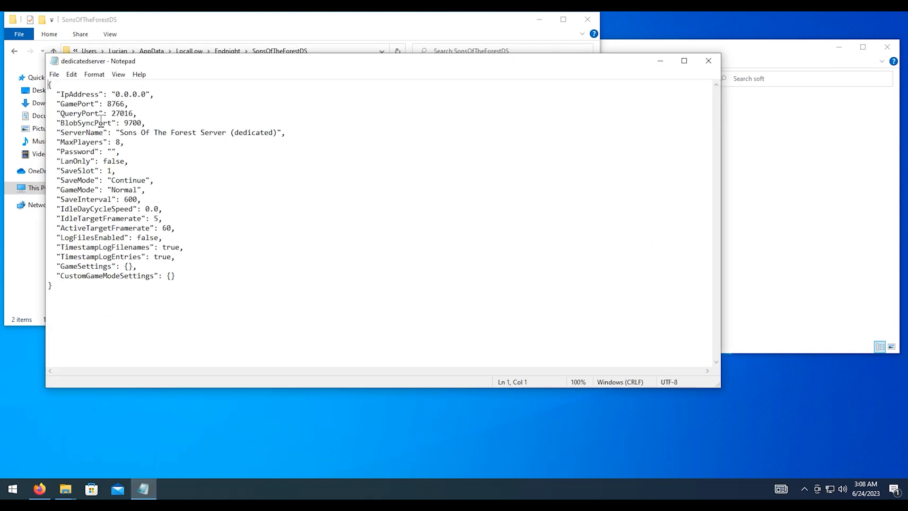
double_click(167, 123)
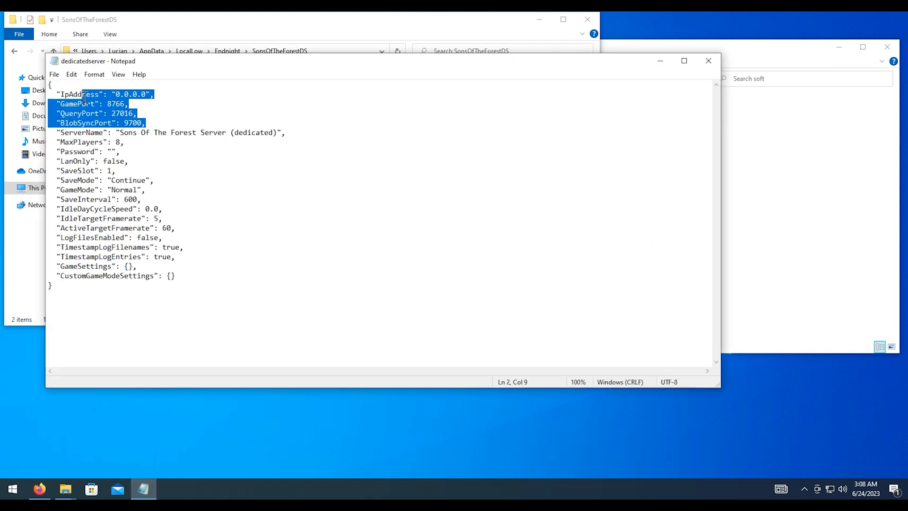
triple_click(132, 124)
left_click(130, 123)
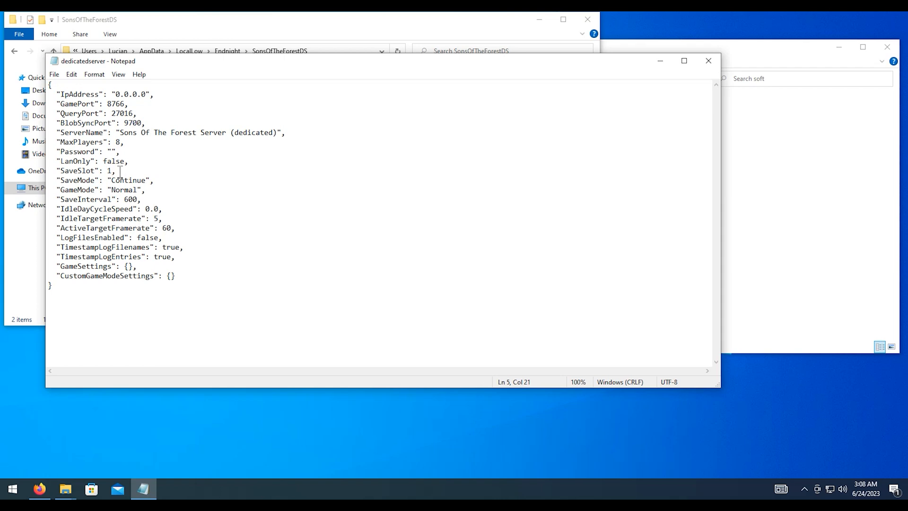
mouse_move(134, 204)
left_mouse_down()
mouse_move(165, 284)
mouse_move(139, 219)
left_mouse_up()
left_click(211, 289)
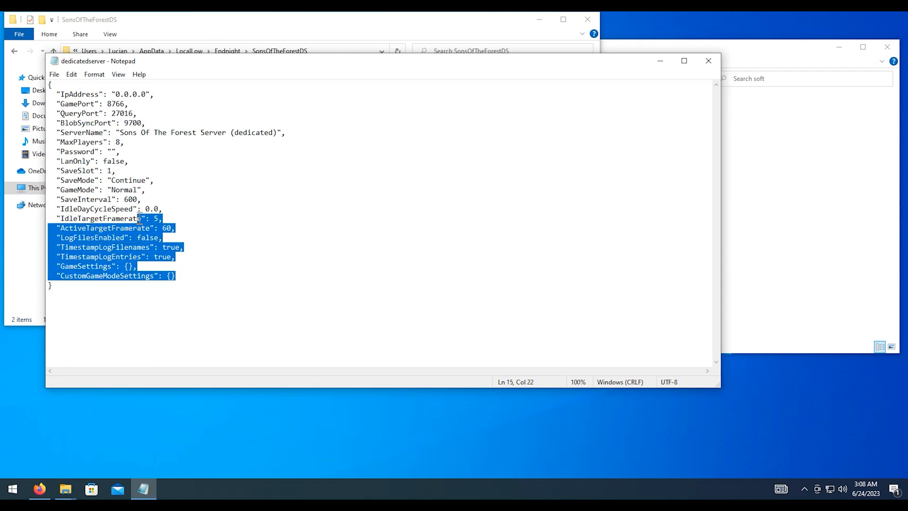
Replace the default ServerName with 'lucians server' and save the config
left_click(156, 221)
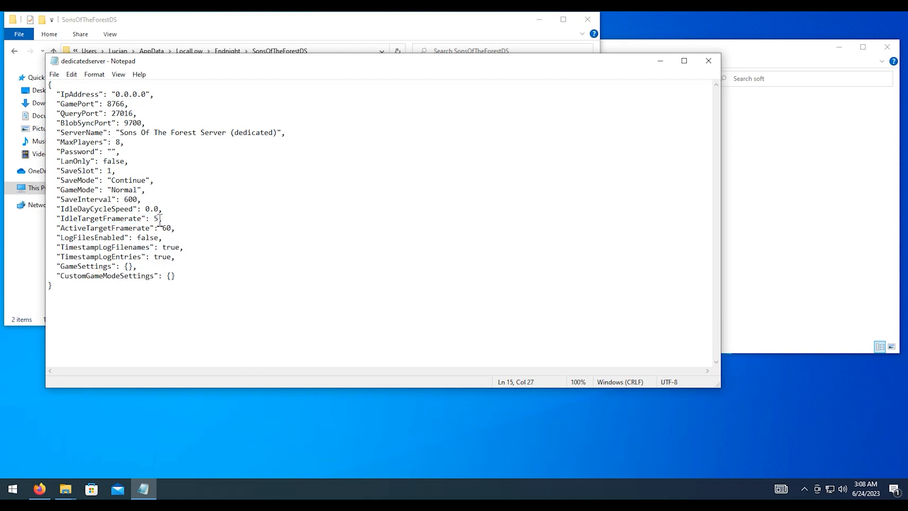
left_click_drag(122, 133, 279, 135)
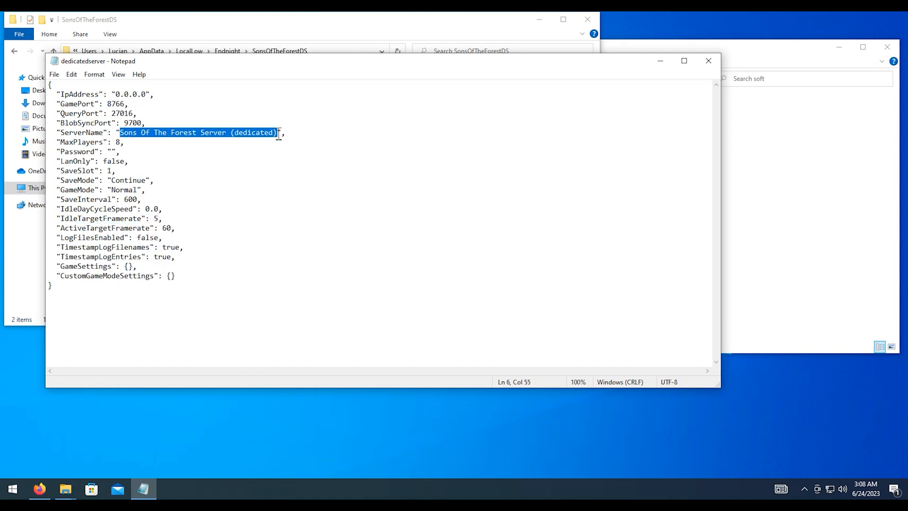
type("kons")
key("BackSpace")
key("BackSpace")
key("BackSpace")
key("BackSpace")
type("lucia")
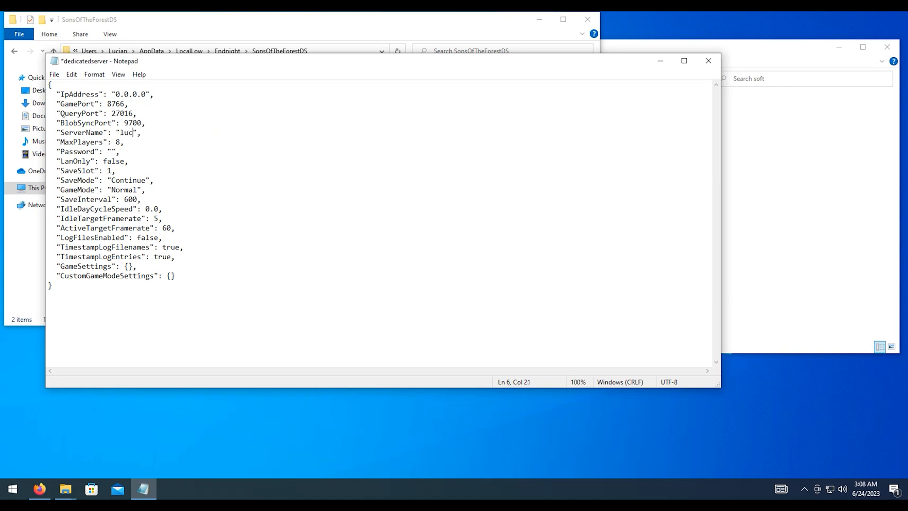
type("ns server")
key("ctrl+s")
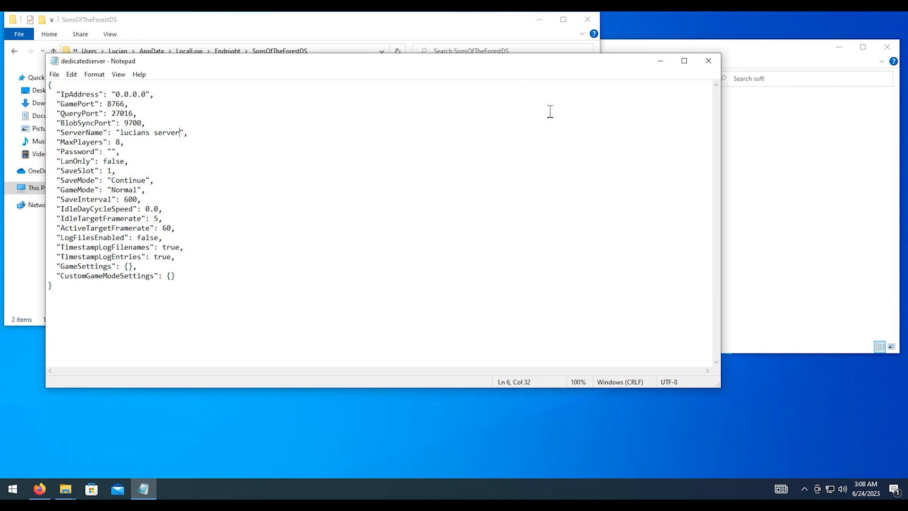
Close the config file and the SonsOfTheForestDS folder window
left_click(708, 60)
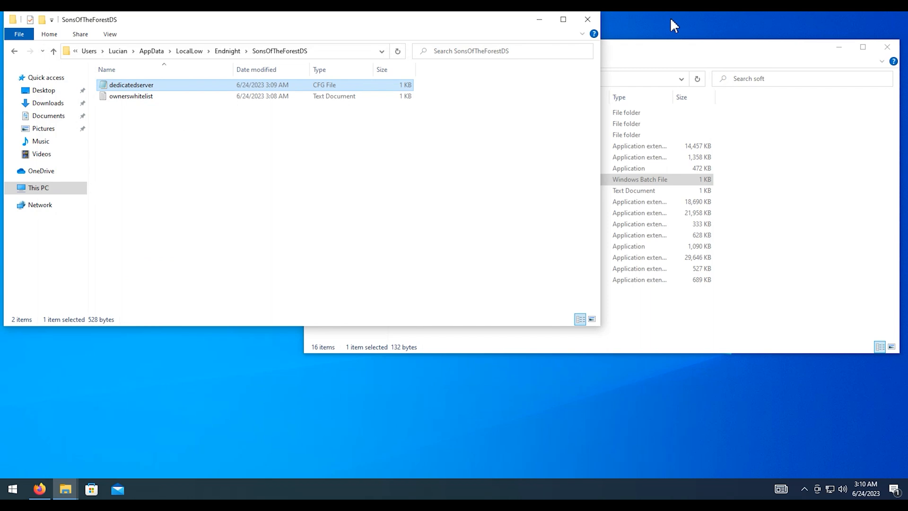
left_click(587, 19)
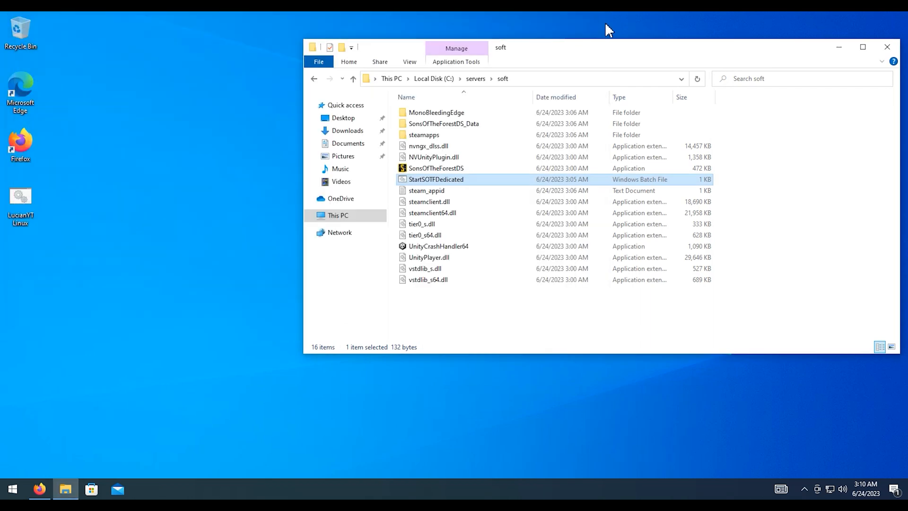
left_click(282, 146)
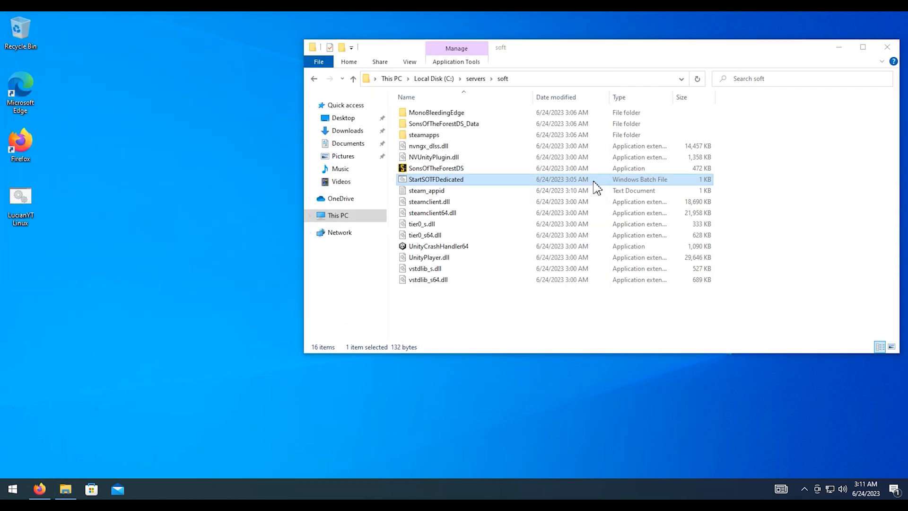
Launch Windows Defender Firewall with Advanced Security via a 'firewall' search and show Inbound Rules
left_click(13, 490)
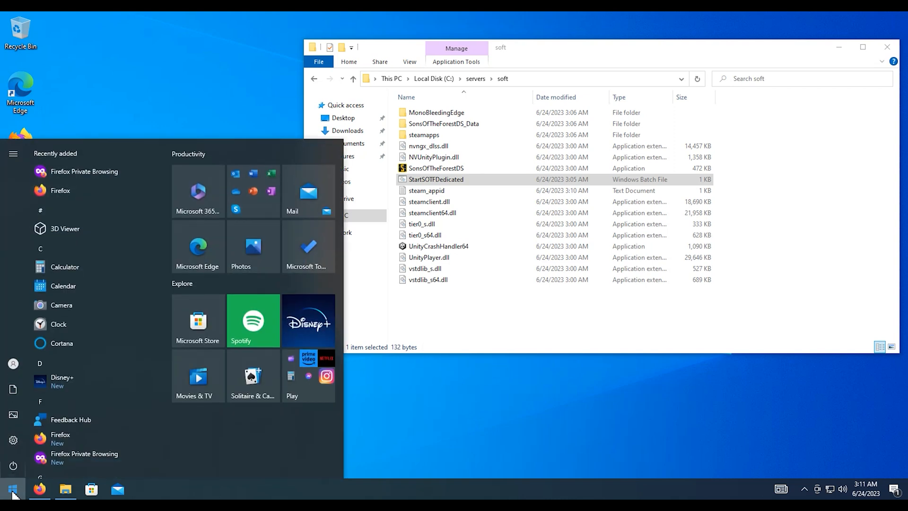
type("firewall")
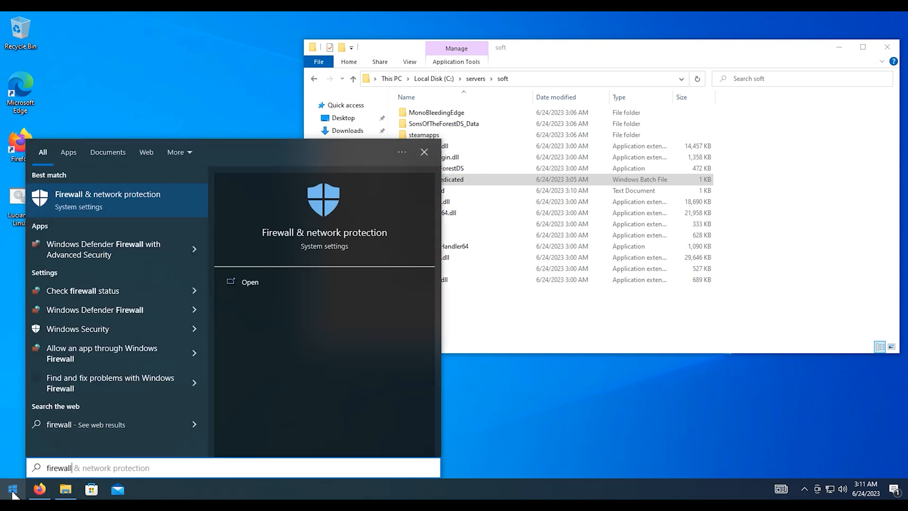
left_click(76, 256)
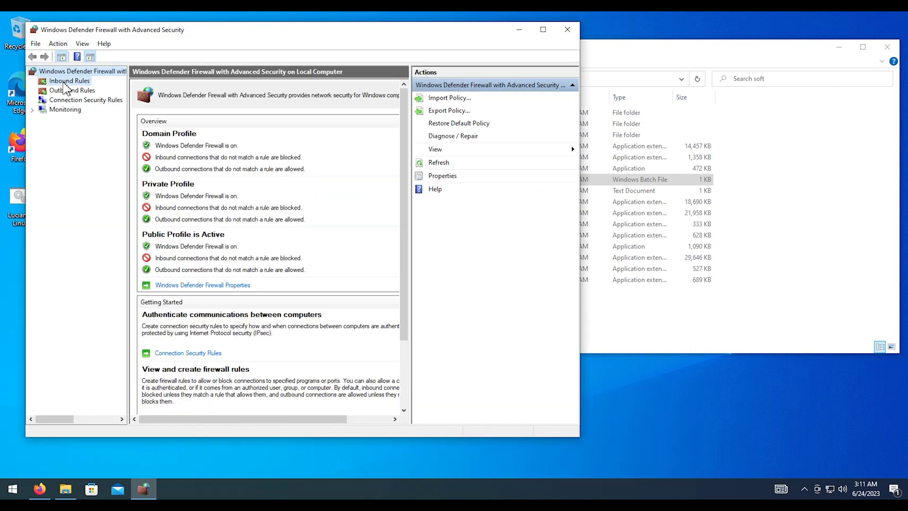
left_click(67, 80)
Start a new inbound port rule for UDP local ports 8766, 27016, 9700
left_click(443, 98)
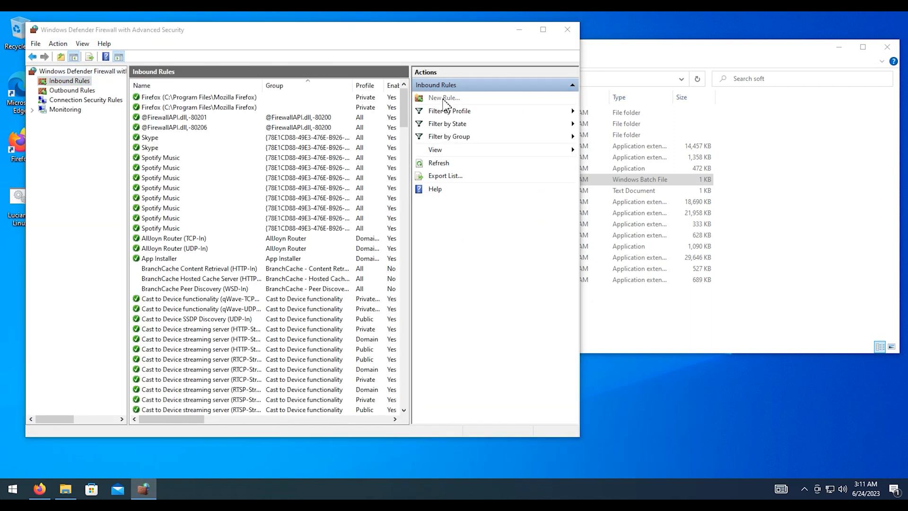
left_click(166, 171)
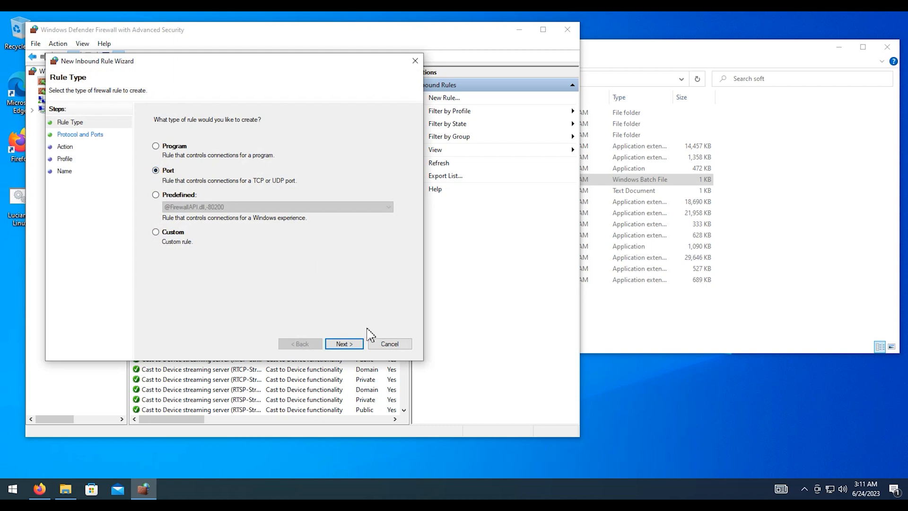
left_click(344, 343)
left_click(157, 146)
left_click(289, 204)
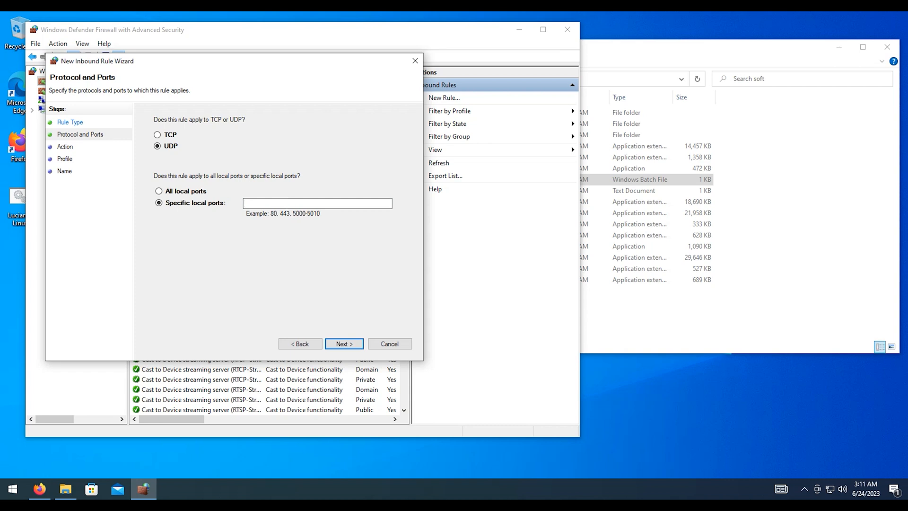
type("8766,")
type(" 27016")
type(", 9700")
left_click(343, 343)
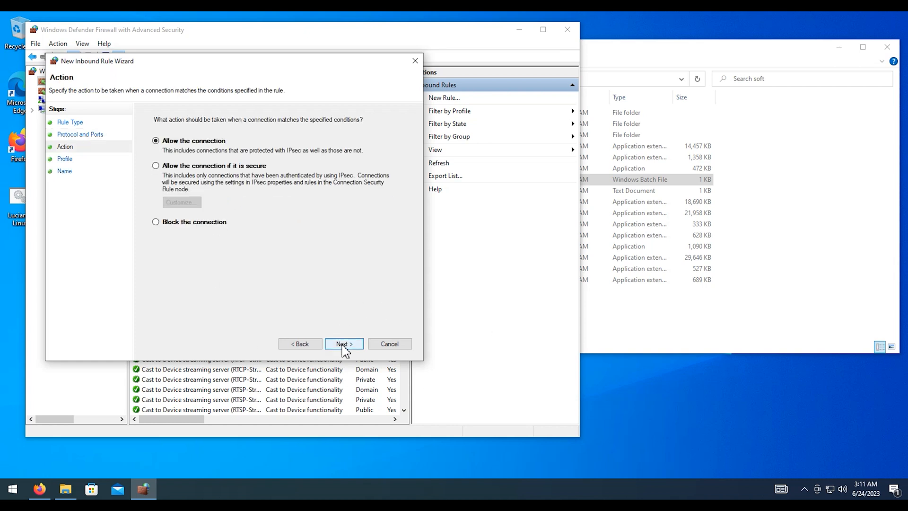
Allow the connection on all profiles, name the rule SOTF and finish it
left_click(344, 345)
left_click(348, 346)
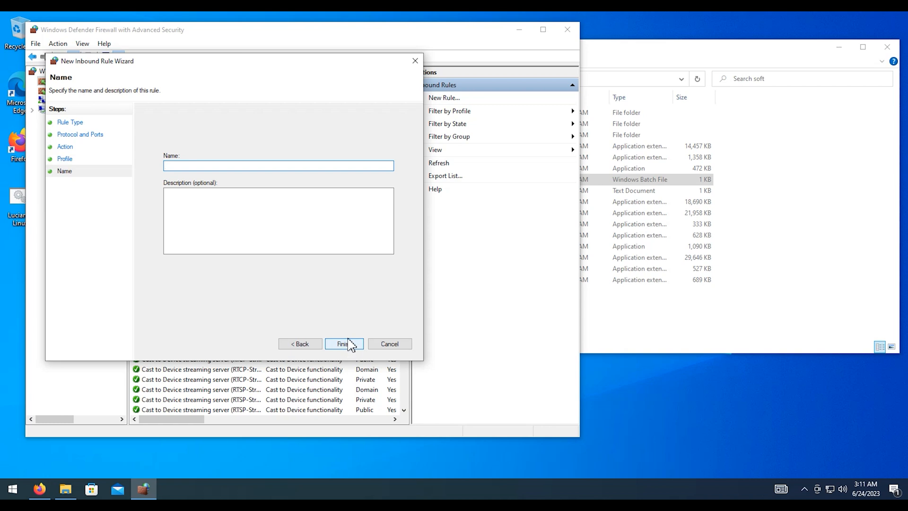
type("SOFT")
key("BackSpace")
key("BackSpace")
type("TF")
left_click(344, 344)
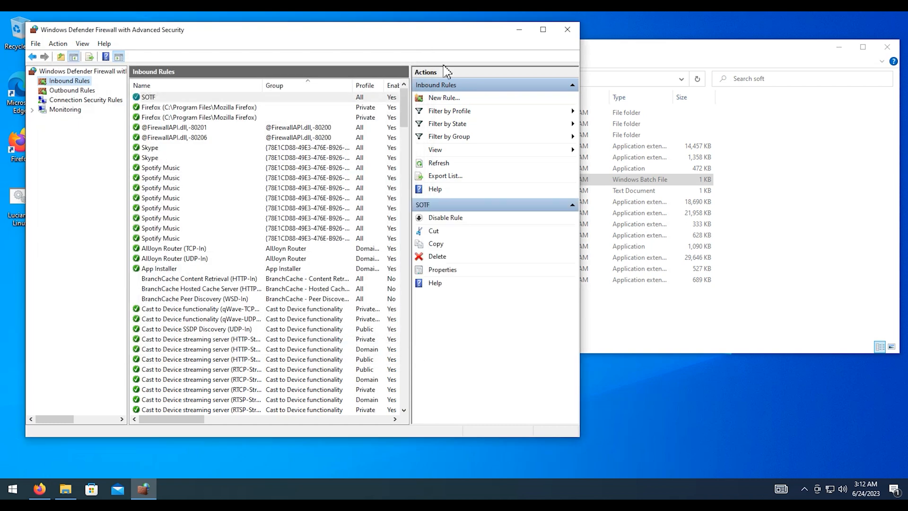
Close the firewall console to return to the soft server folder
left_click(566, 29)
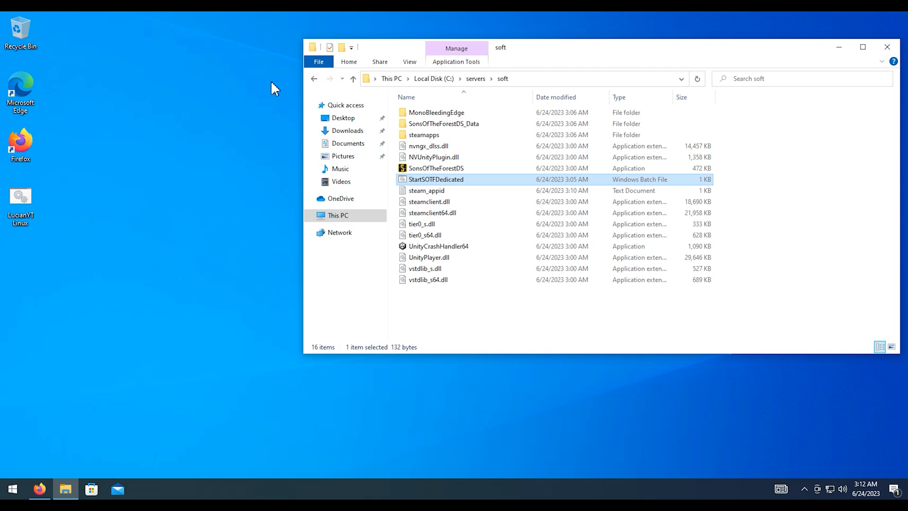
double_click(435, 179)
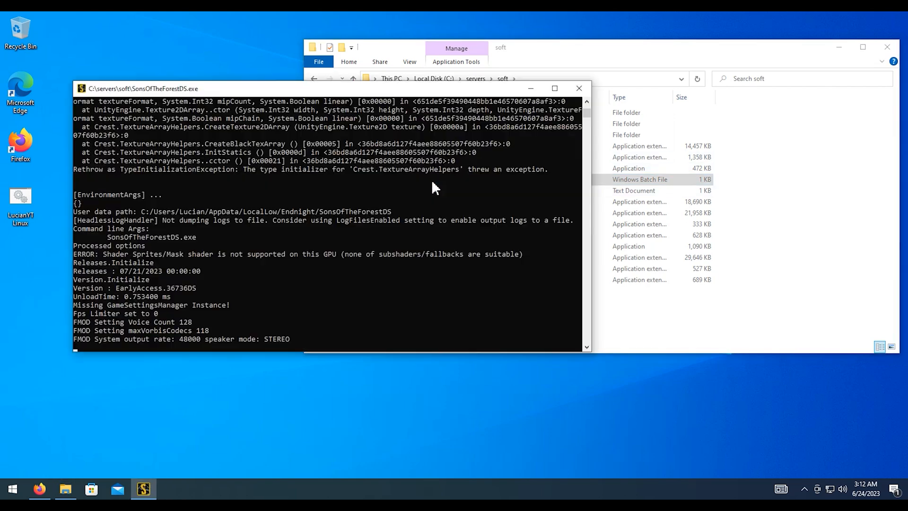